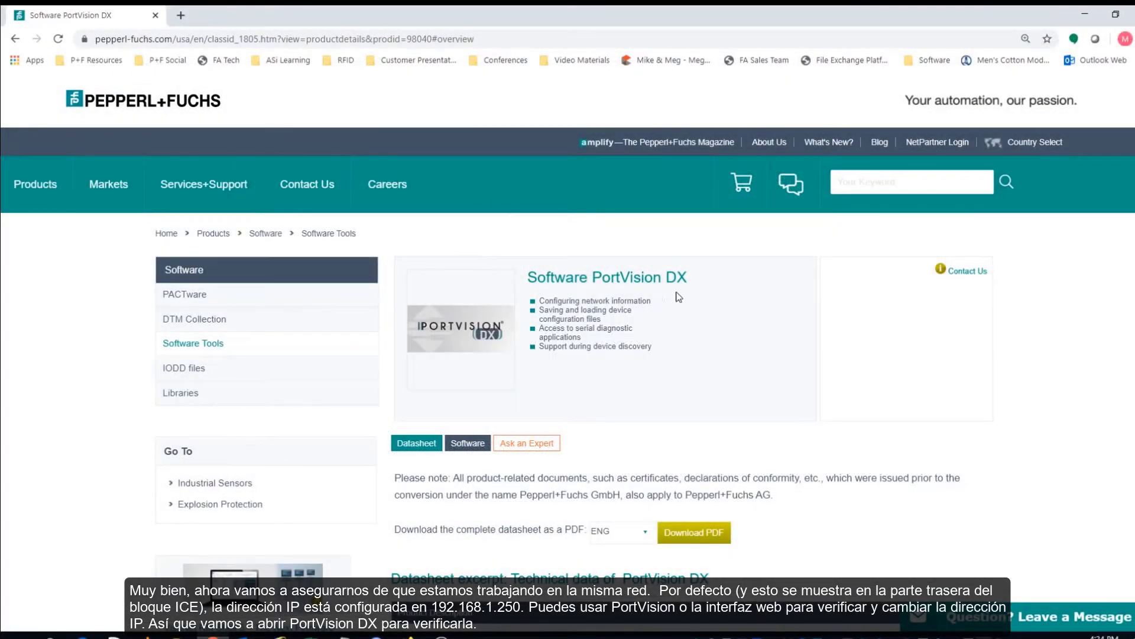
- Download the PortVision DX v5.00 ZIP from the product's Software listing
scroll(702, 291, down, 2)
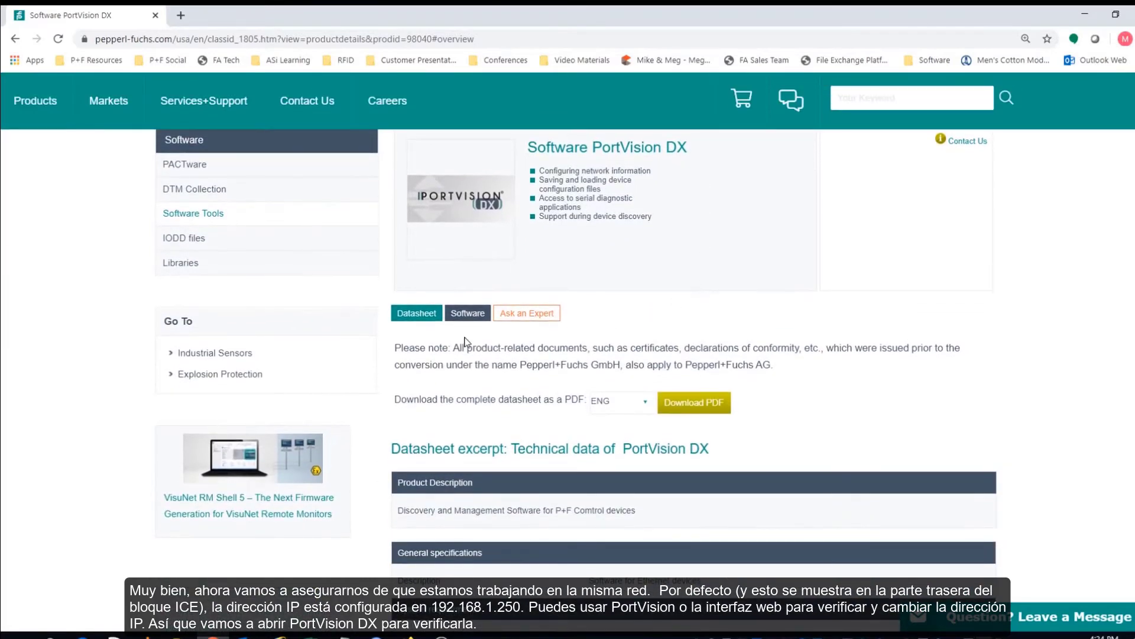
click(456, 317)
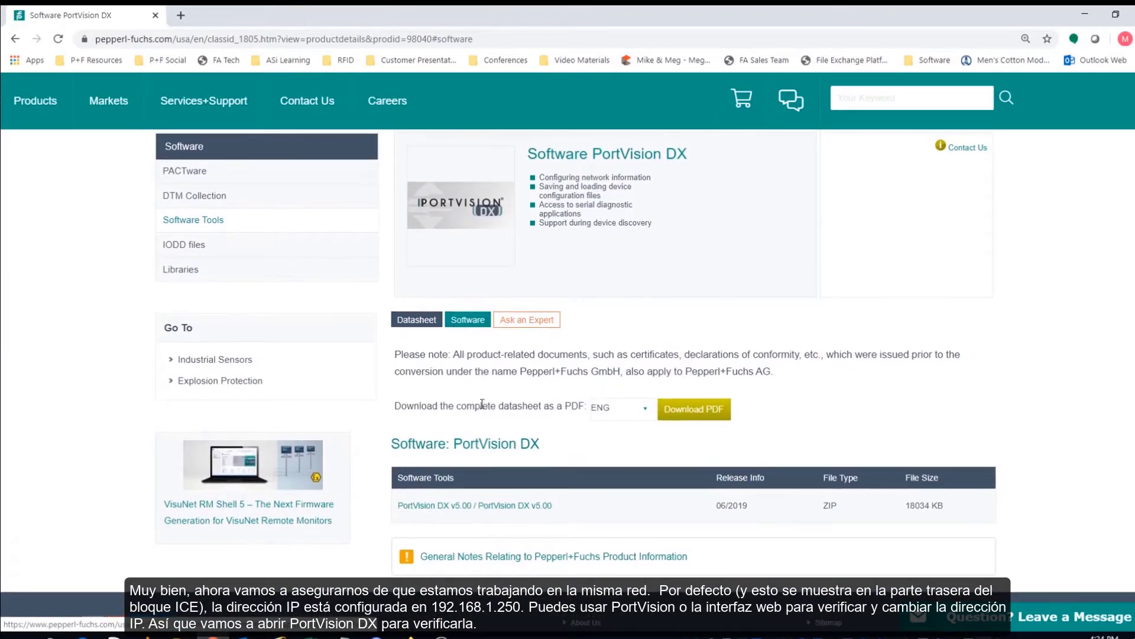
scroll(481, 402, down, 2)
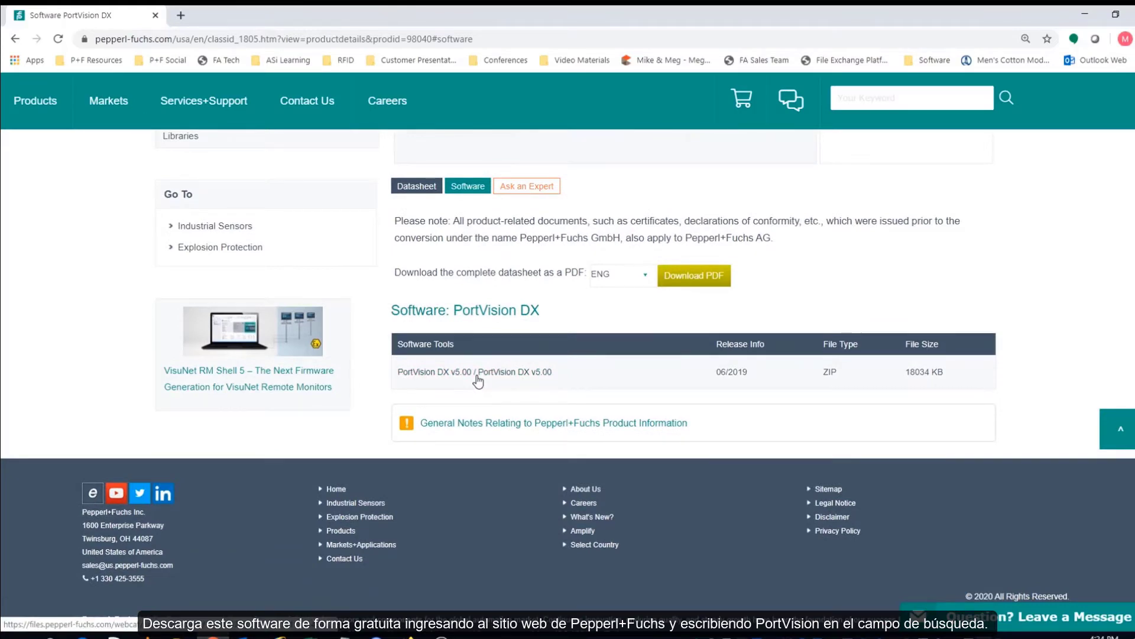
click(478, 379)
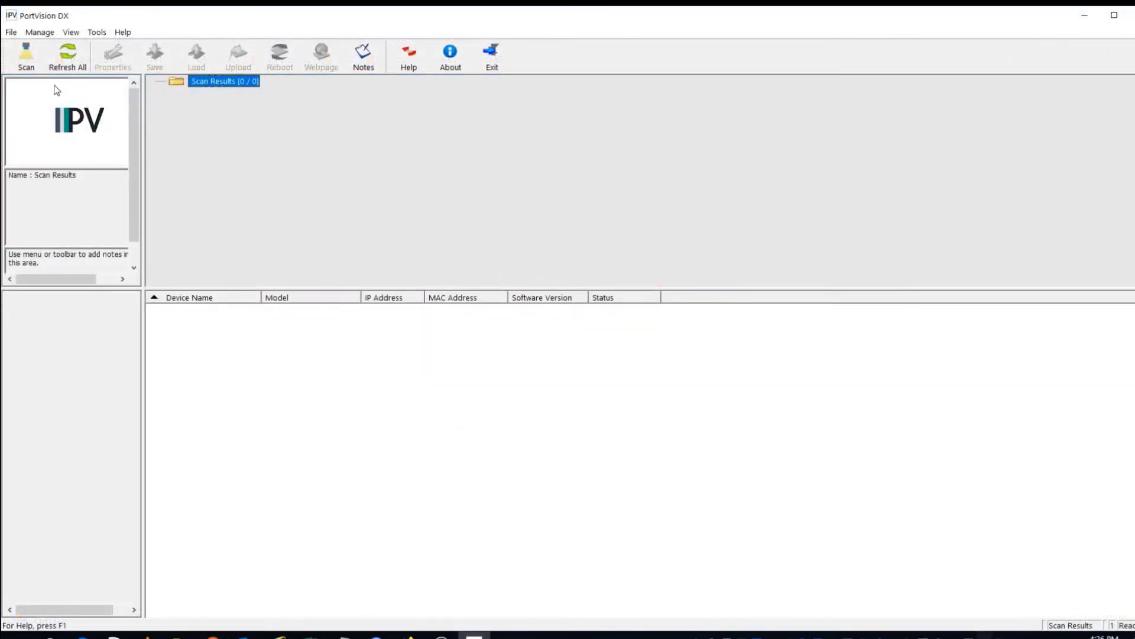
- Scan for IO-Link Masters and read the found ICE2 master's IP address, 192.168.1.250
click(26, 59)
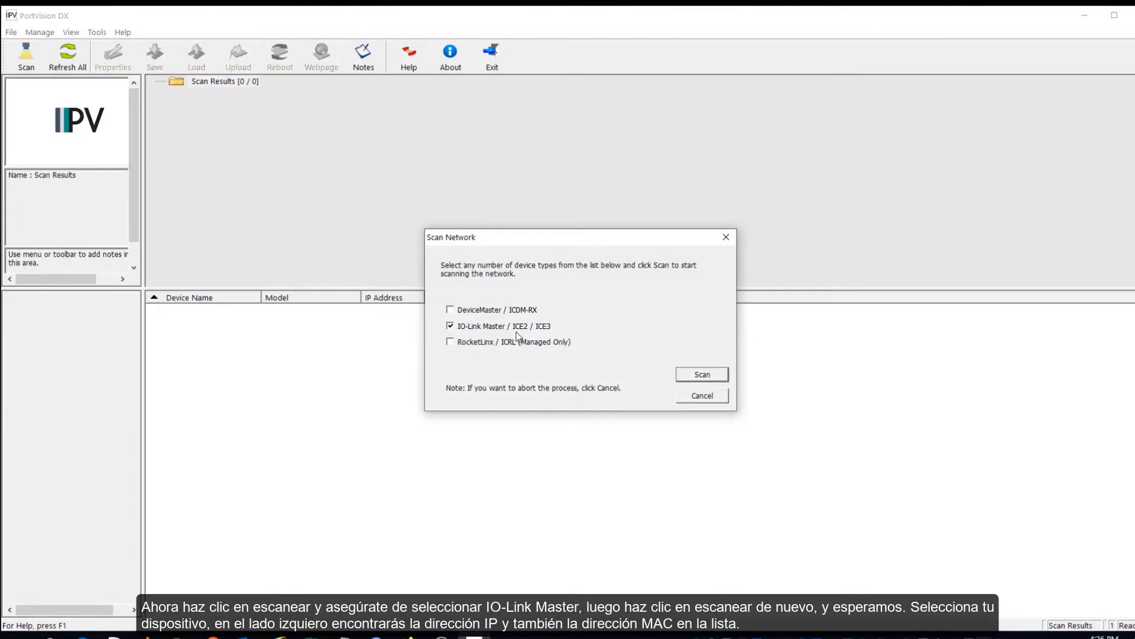
click(696, 375)
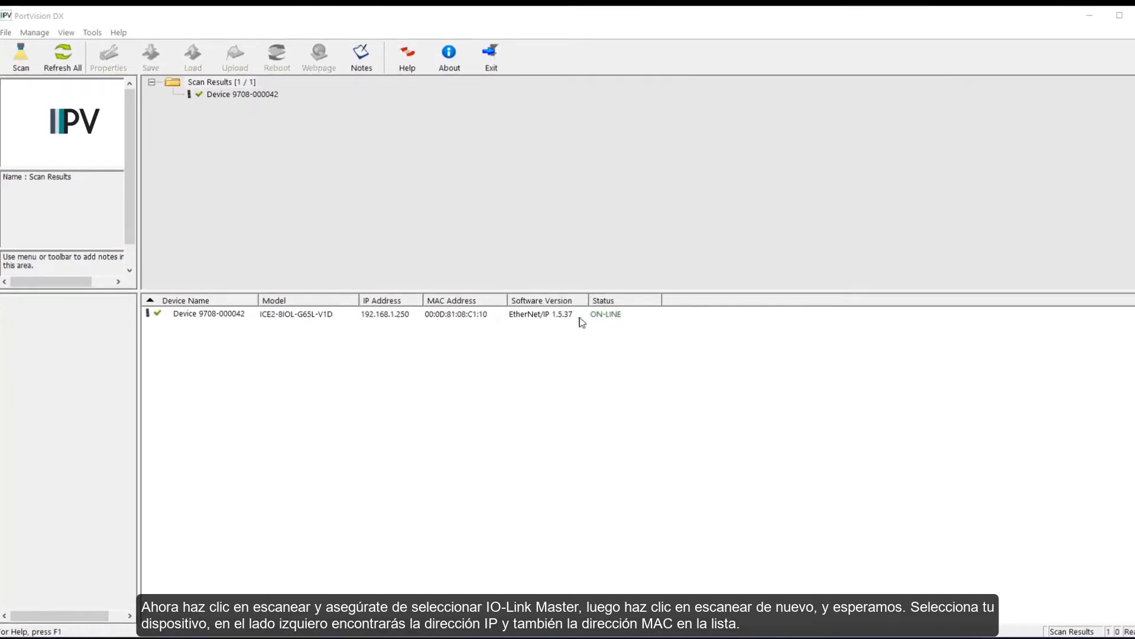
click(224, 94)
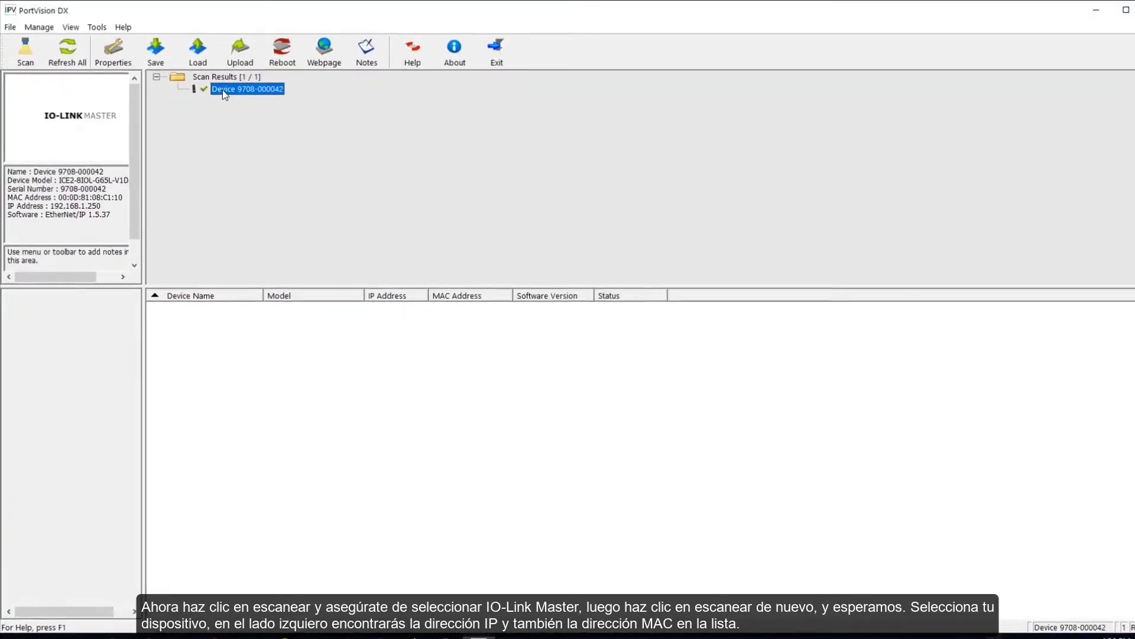
drag(143, 181, 183, 190)
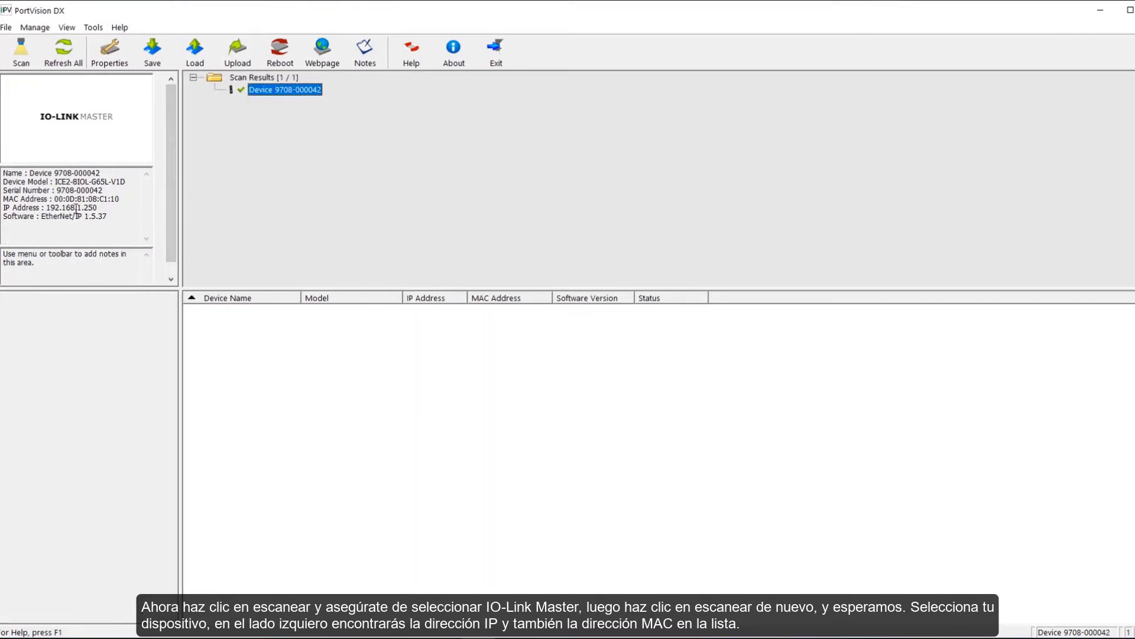
drag(99, 207, 46, 208)
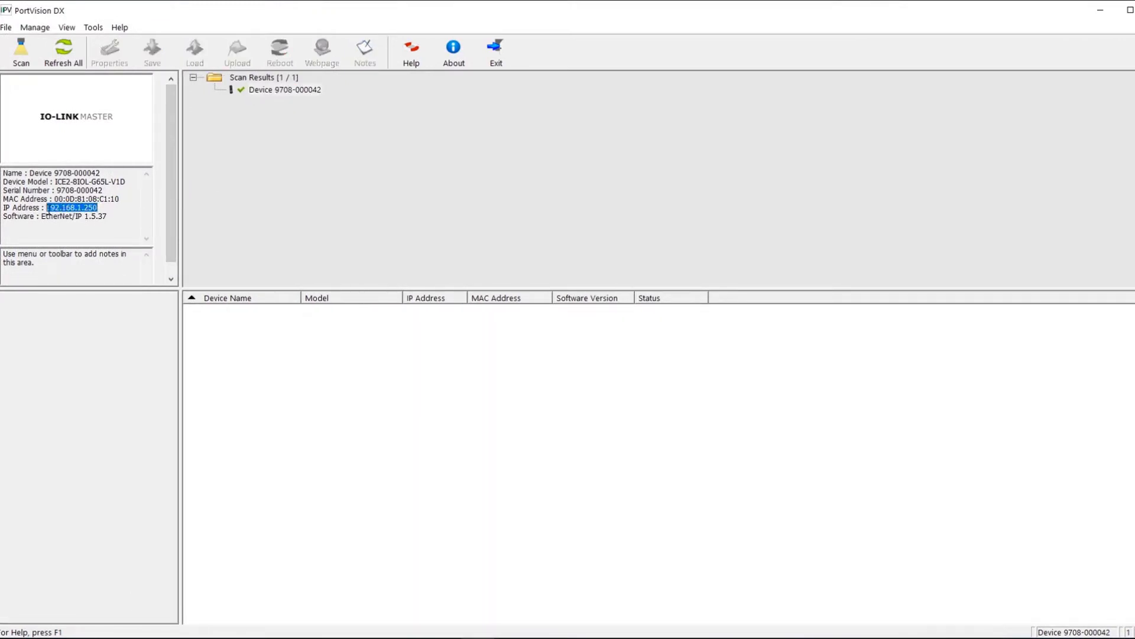
- Open the ICE2 master's device settings and dismiss the login prompt
click(313, 92)
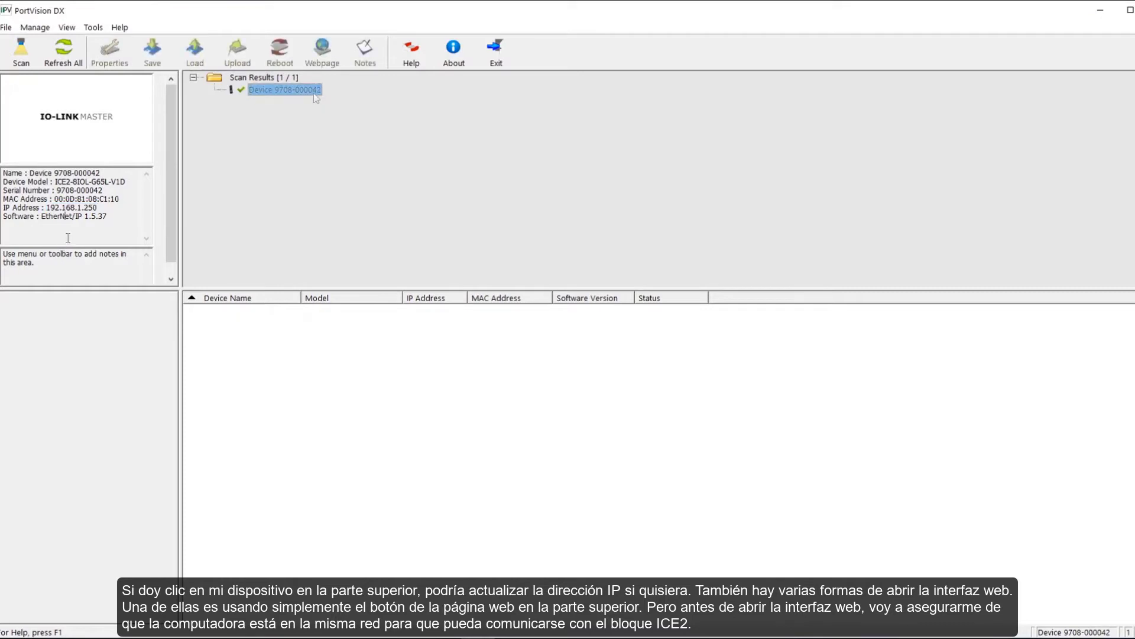
double_click(312, 92)
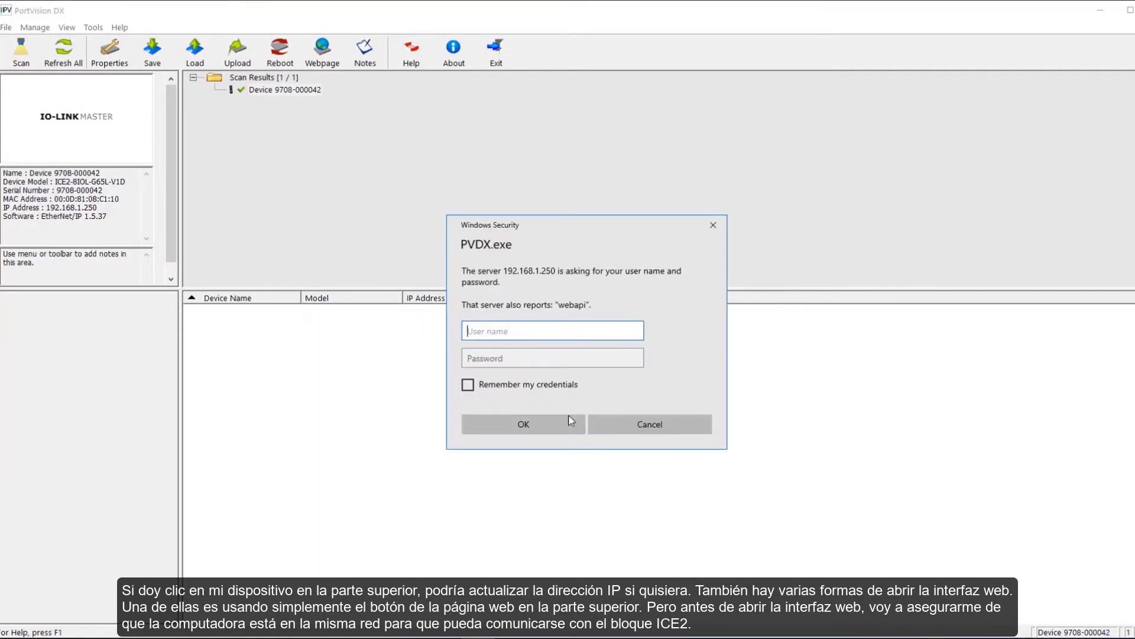
click(553, 425)
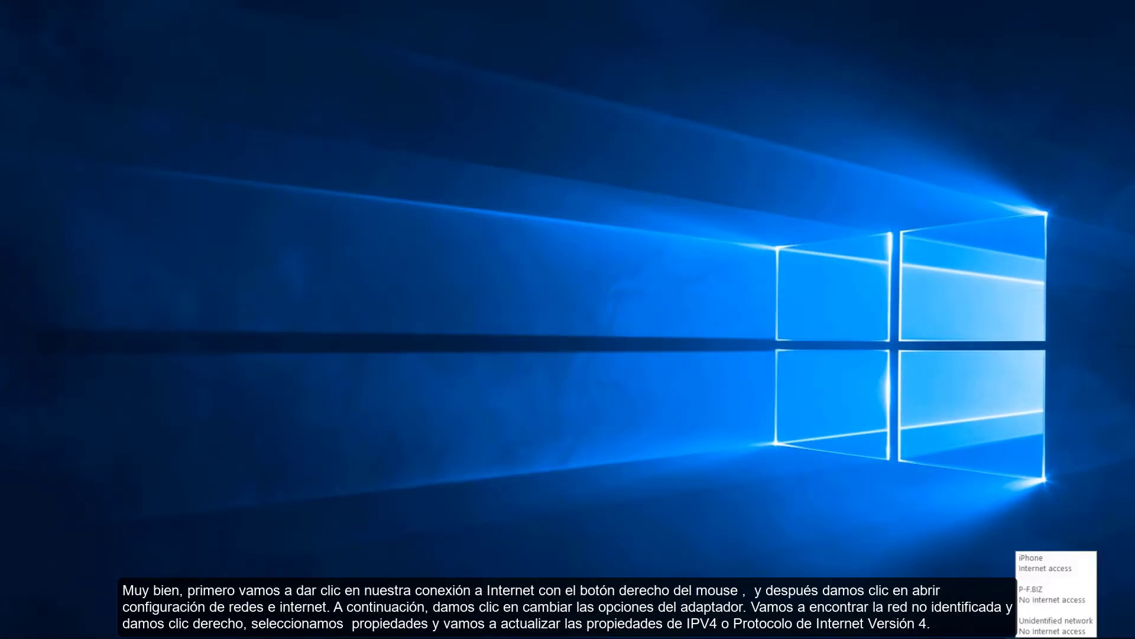
- Open the Properties of the unidentified Ethernet 4 adapter via Network & Internet settings
right_click(1056, 637)
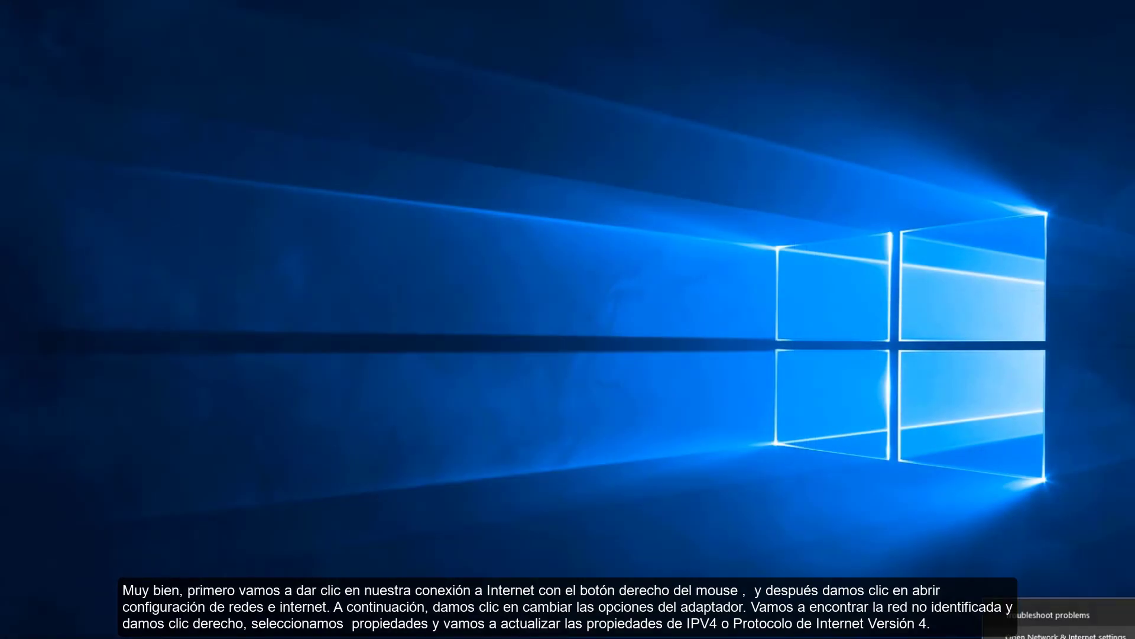
click(1065, 635)
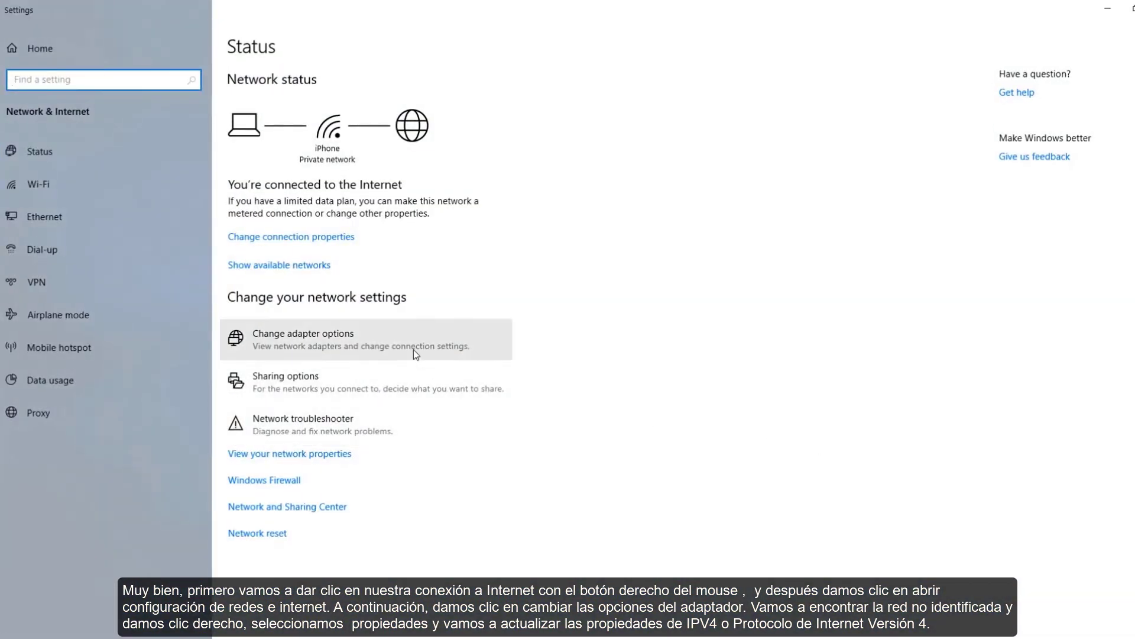
click(416, 354)
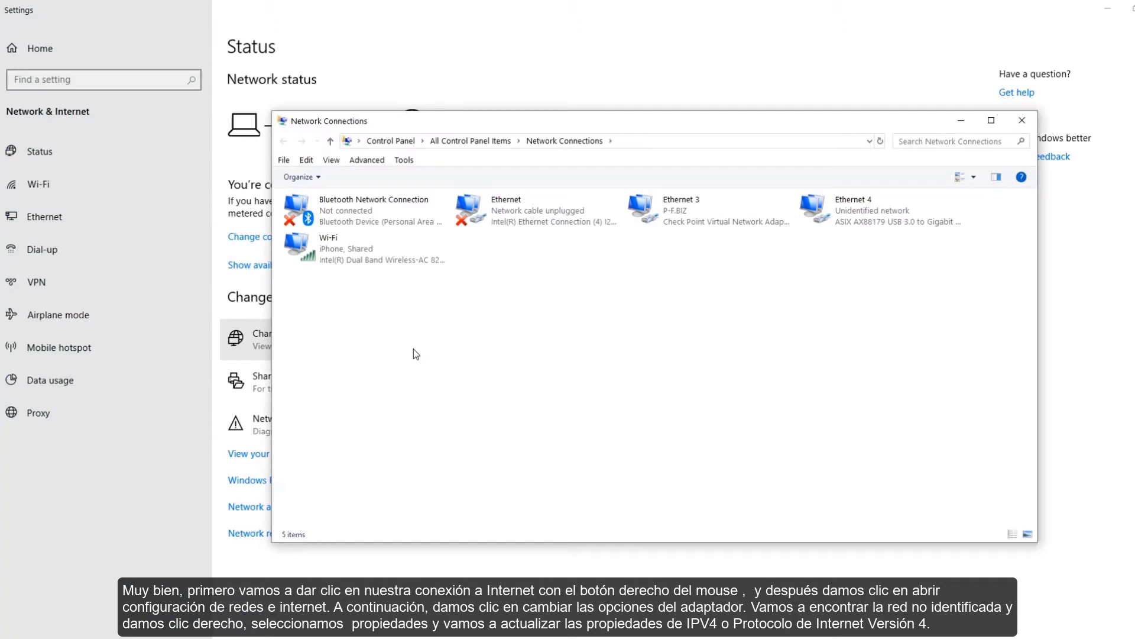
right_click(844, 222)
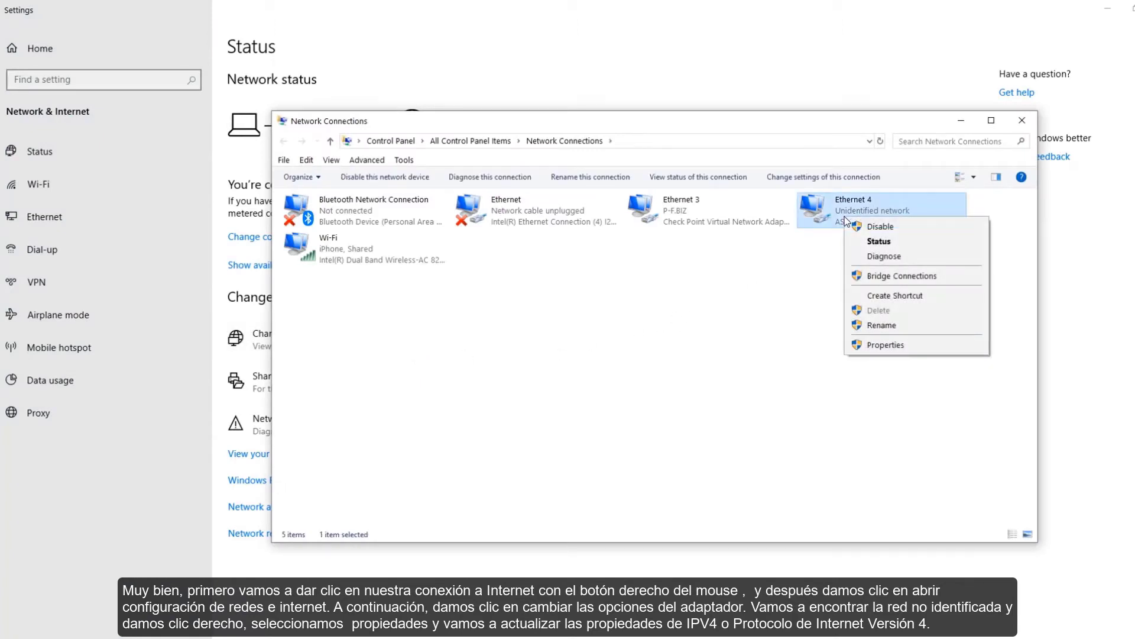
click(880, 347)
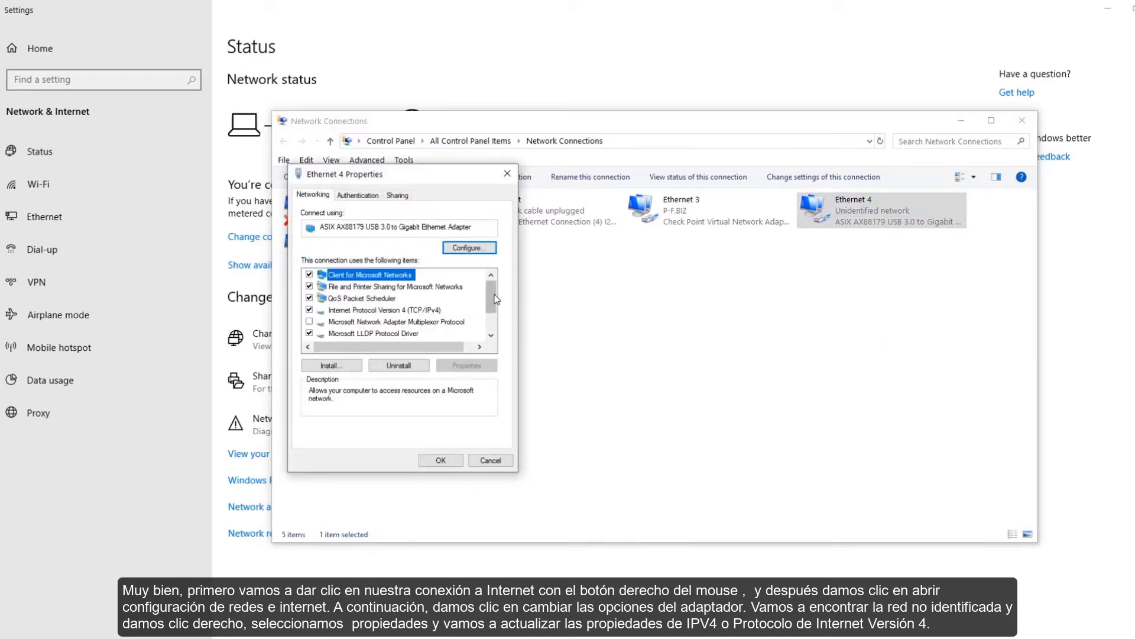
- Select Internet Protocol Version 4 (TCP/IPv4) in Ethernet 4's item list
click(435, 313)
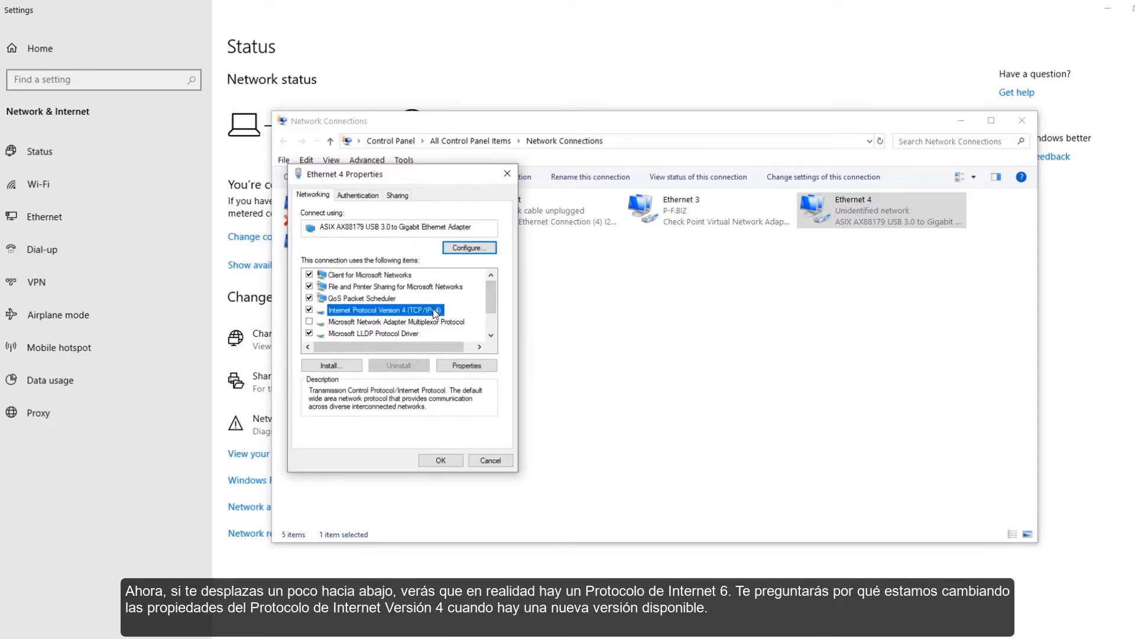
scroll(435, 313, down, 1)
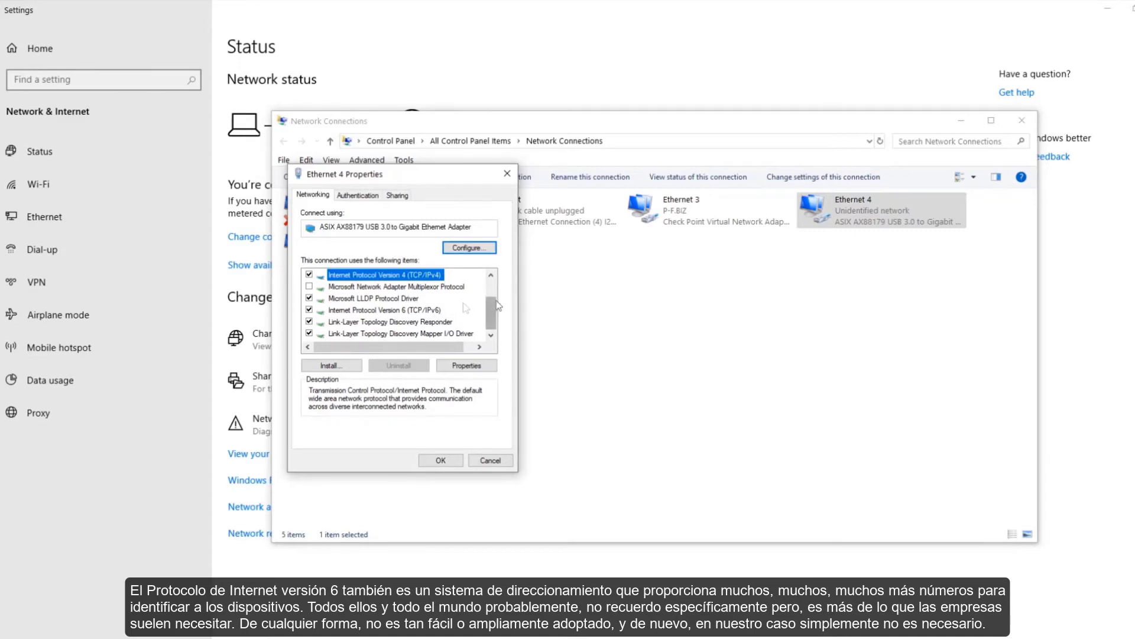
click(491, 274)
click(492, 274)
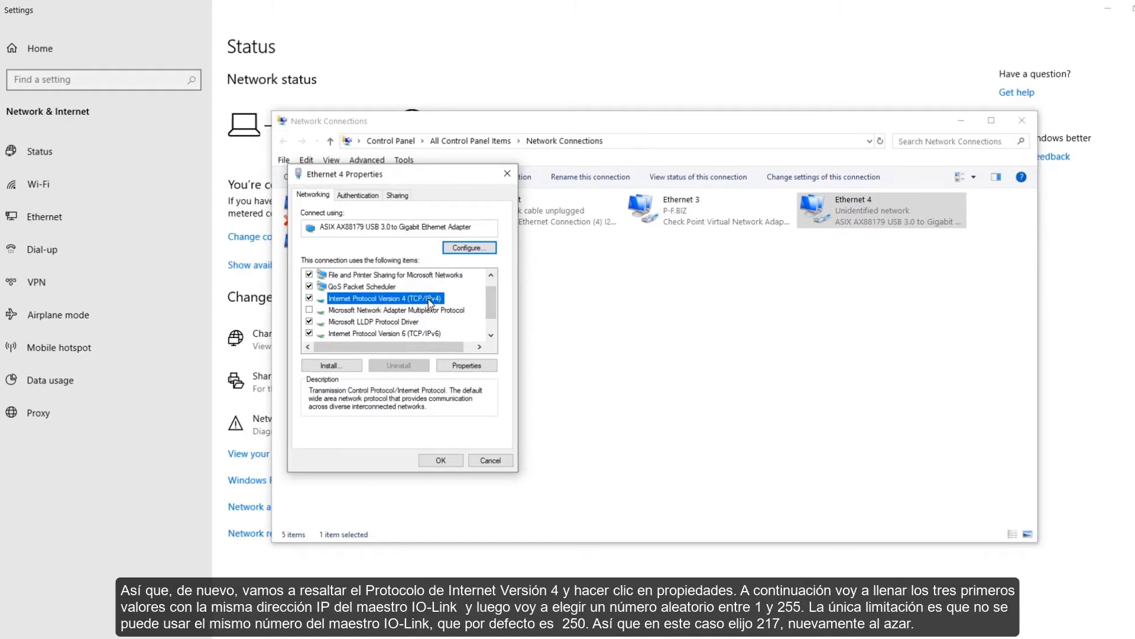
- Set Ethernet 4's IPv4 address to 192.168.1.217 with mask 255.255.255.0
click(467, 367)
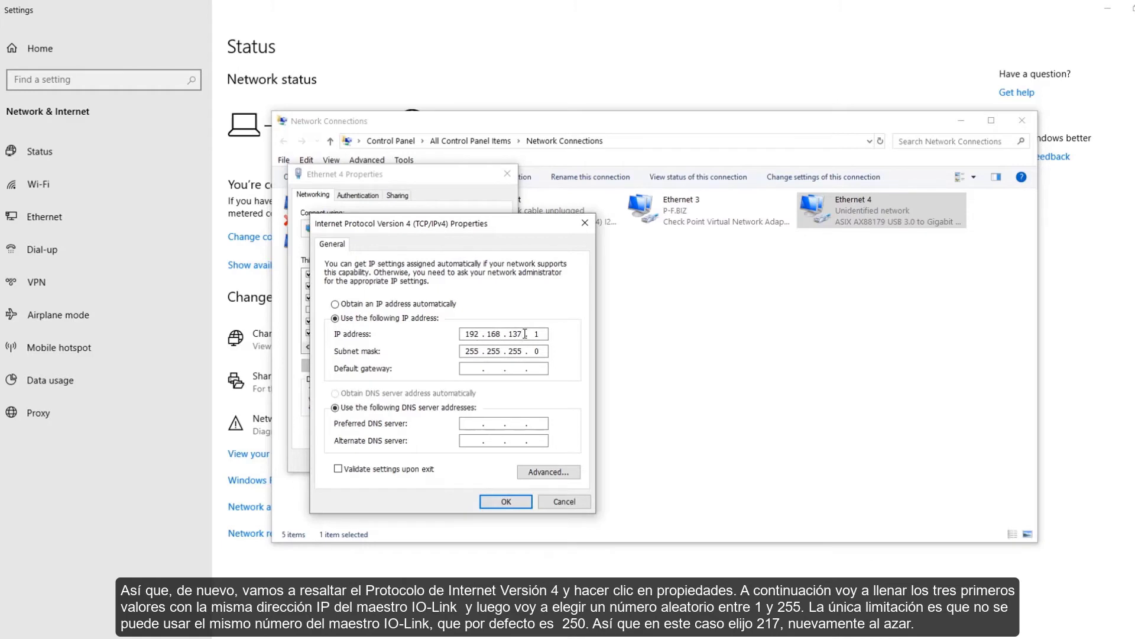
key(BackSpace)
key(BackSpace)
text(217)
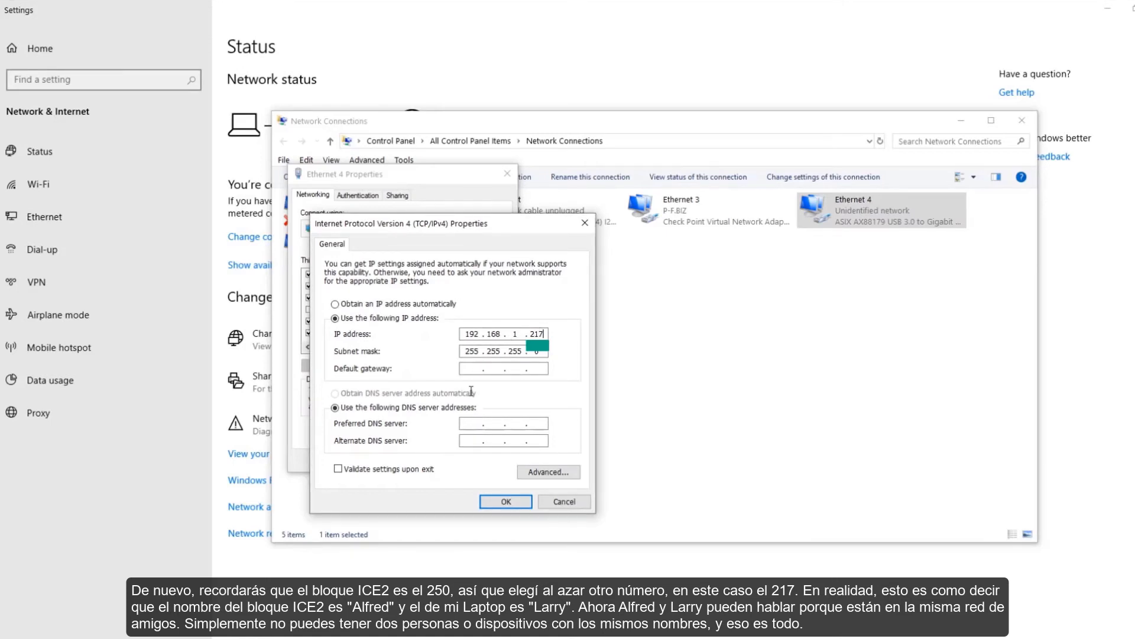
- Save the new IPv4 settings and close the Ethernet 4 windows
click(489, 501)
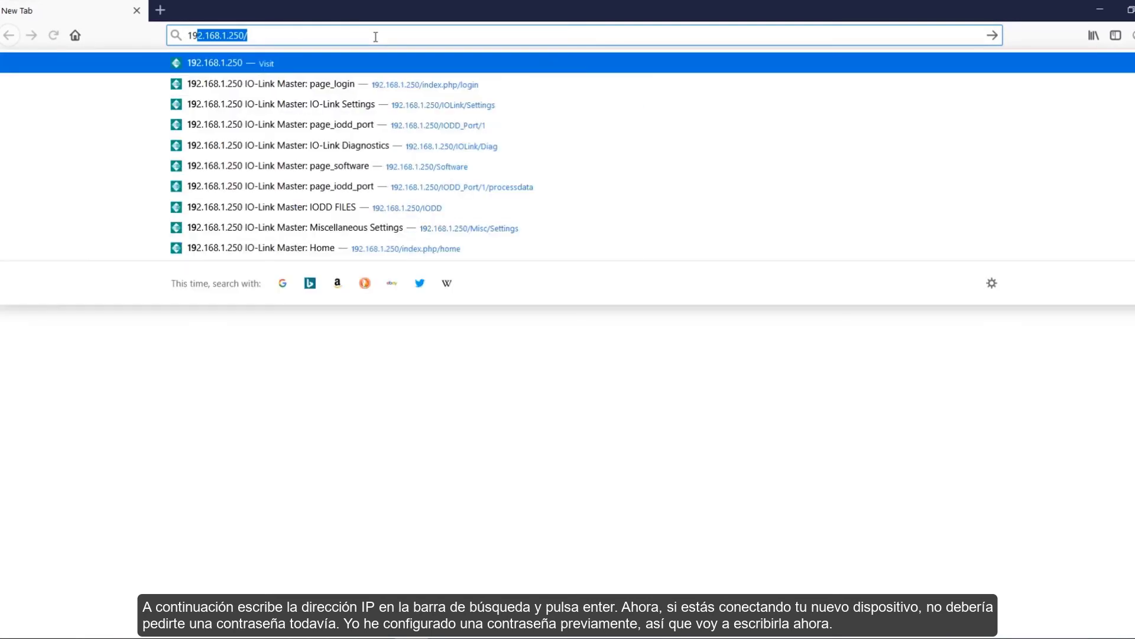
- Load 192.168.1.250 and log in as Admin with the account password
key(End)
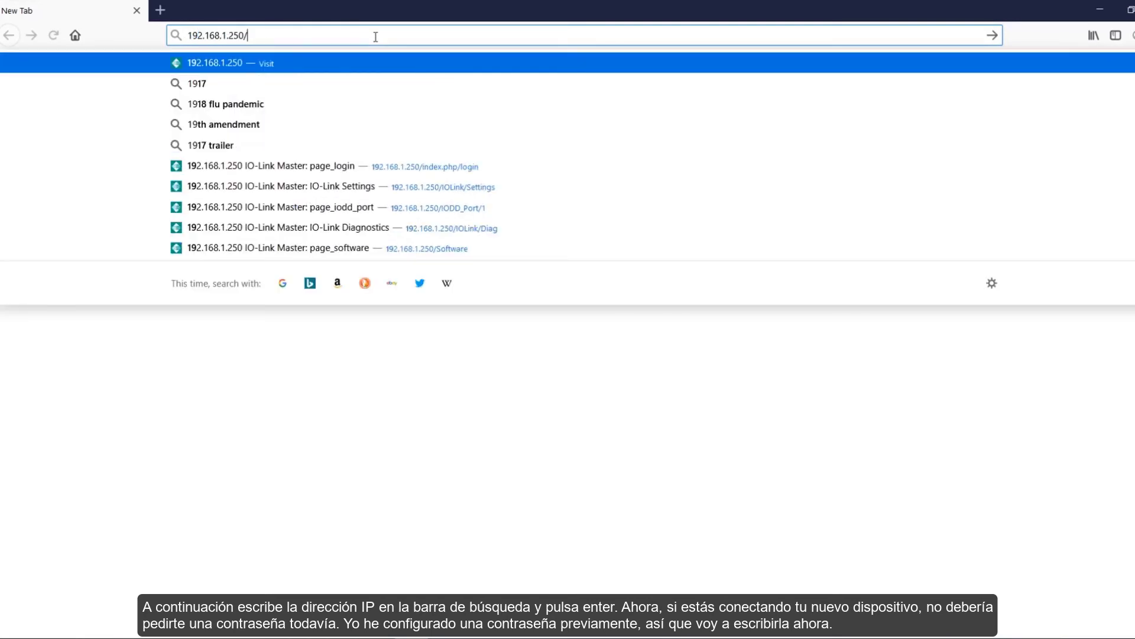
key(Return)
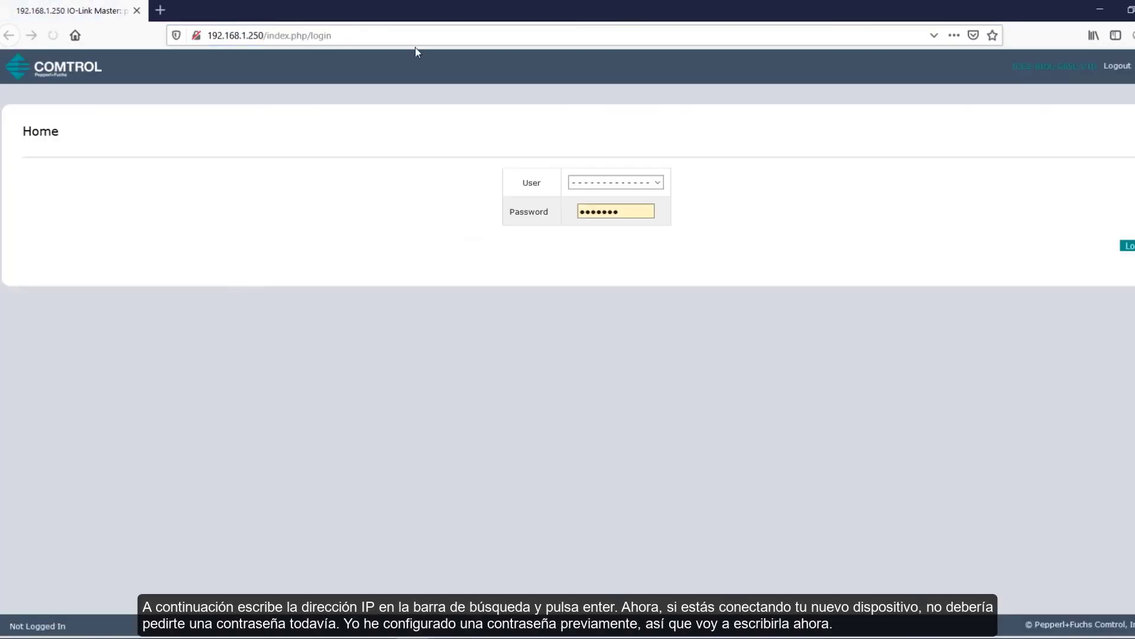
click(619, 182)
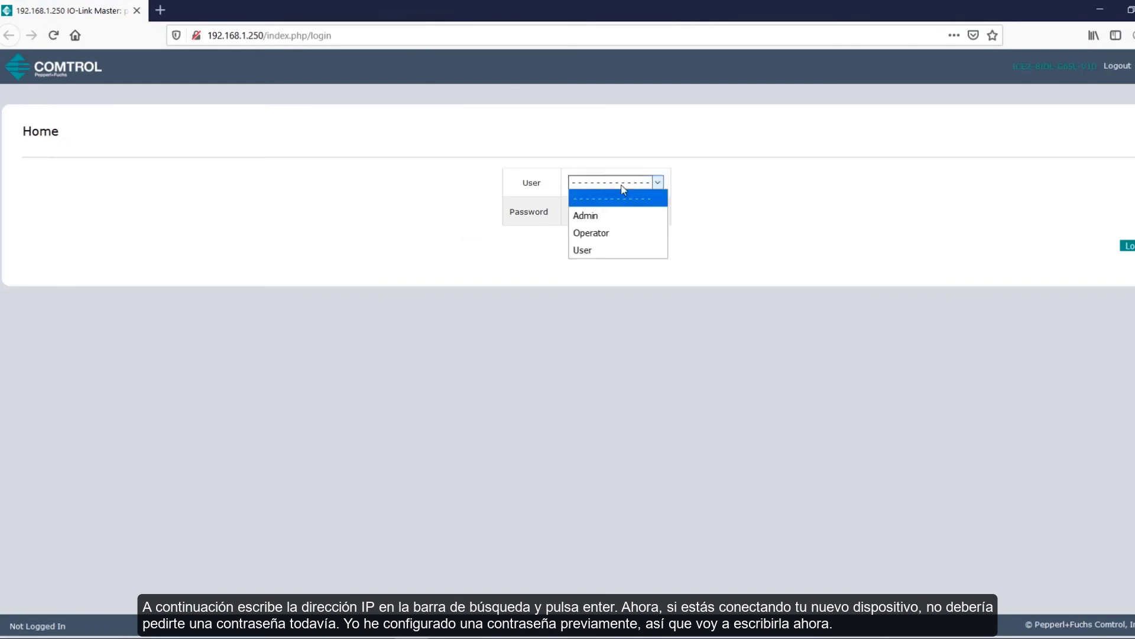
click(622, 214)
drag(625, 212, 551, 211)
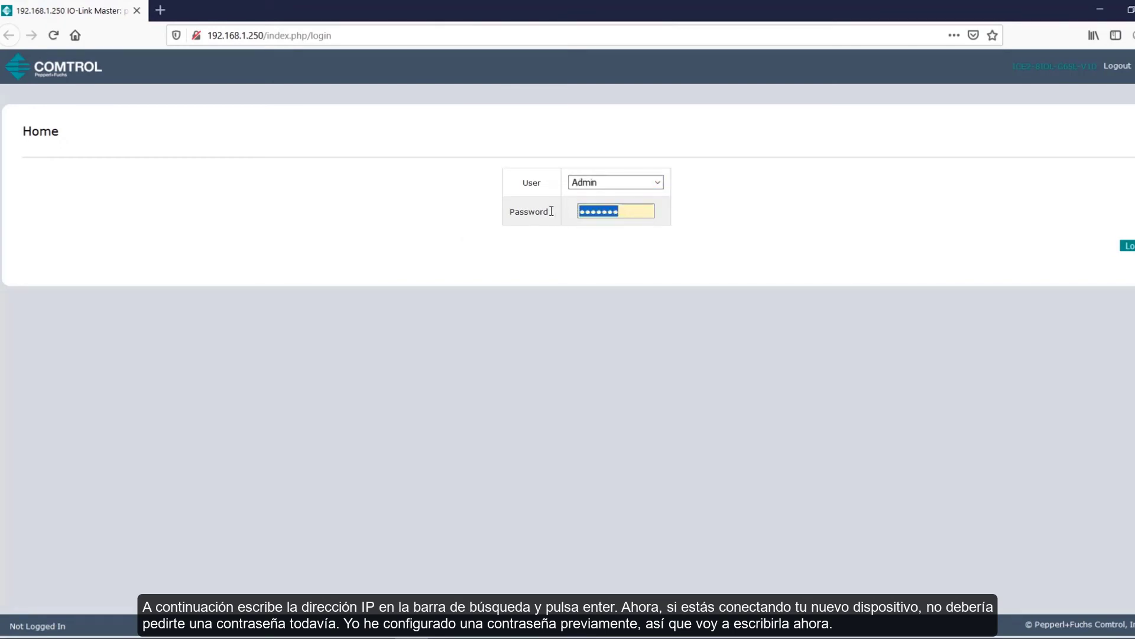
text(•••••••)
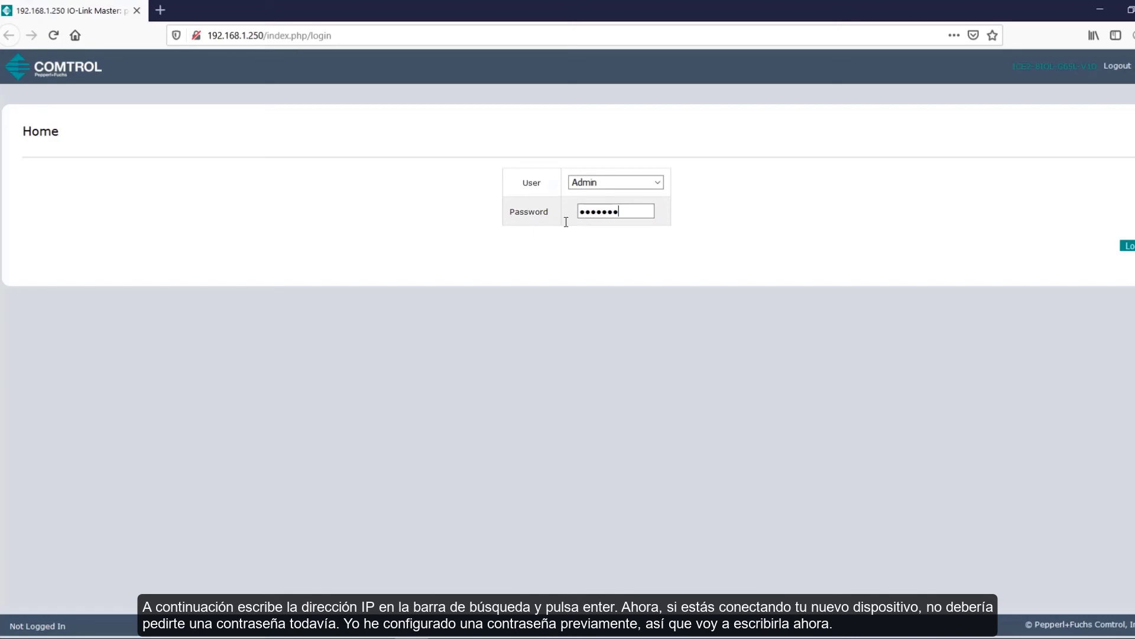
click(1129, 247)
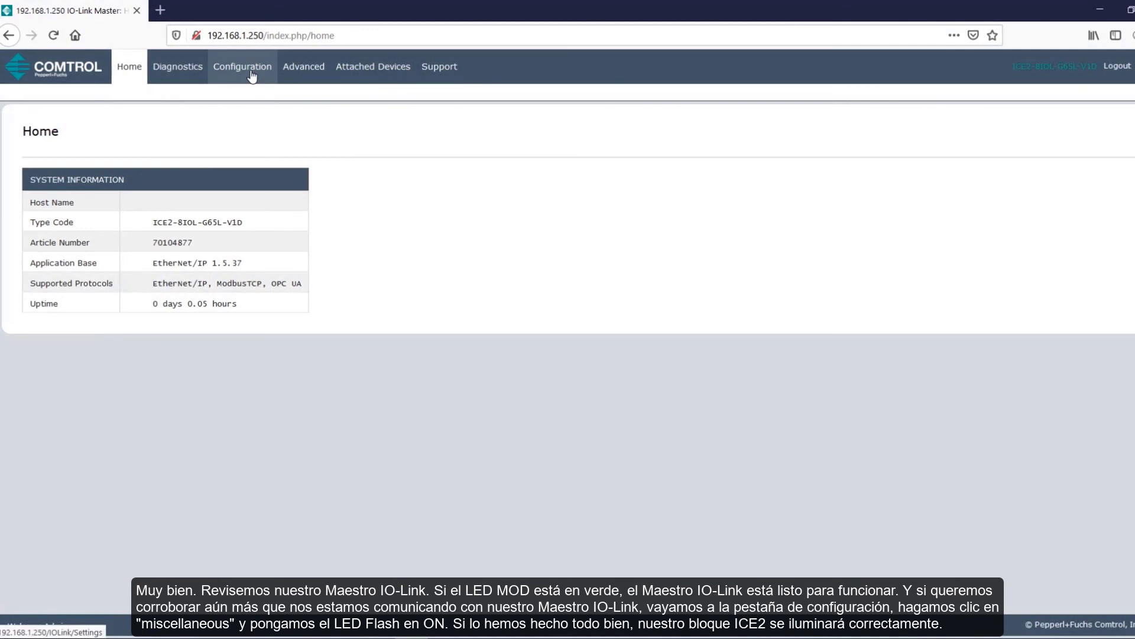
- Turn LED Flash on under Configuration > MISC so it reads 1
click(251, 75)
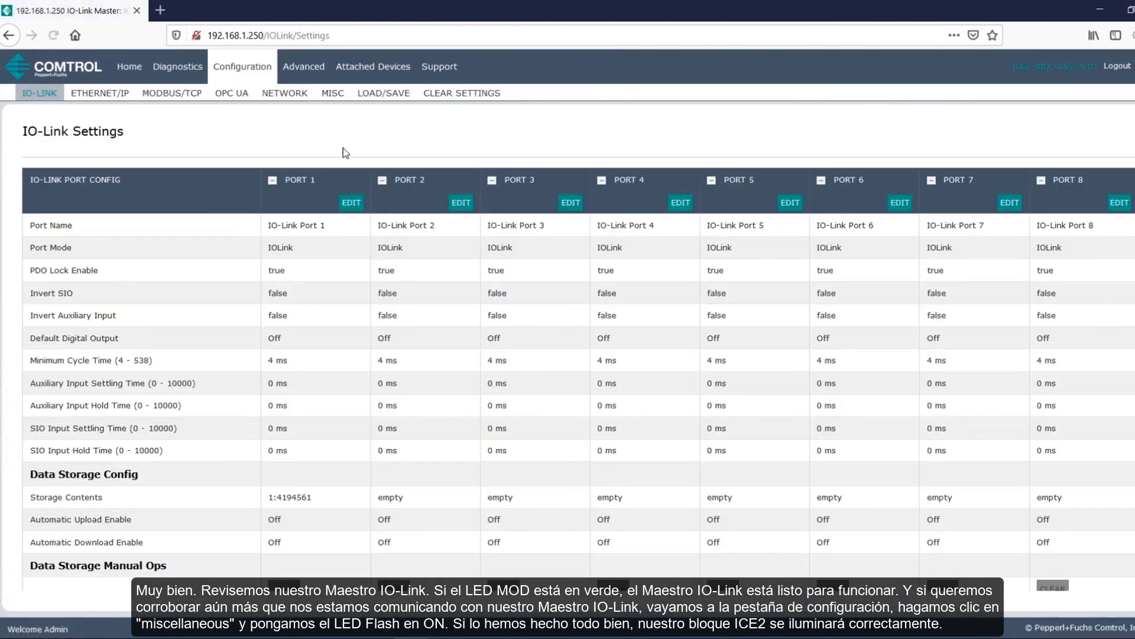
click(333, 93)
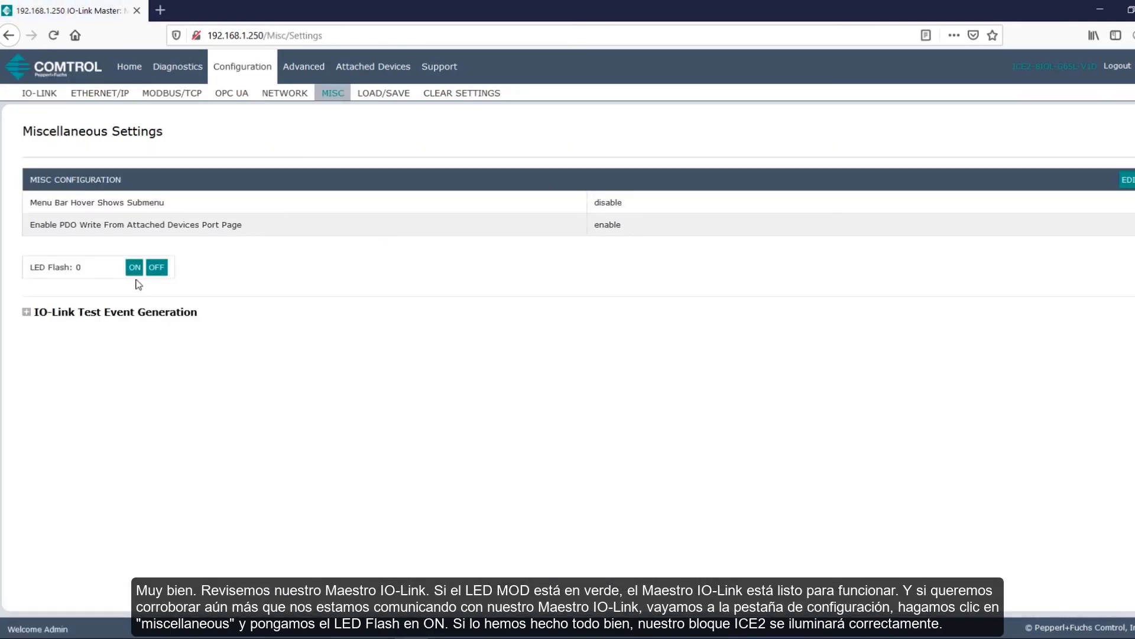
click(134, 267)
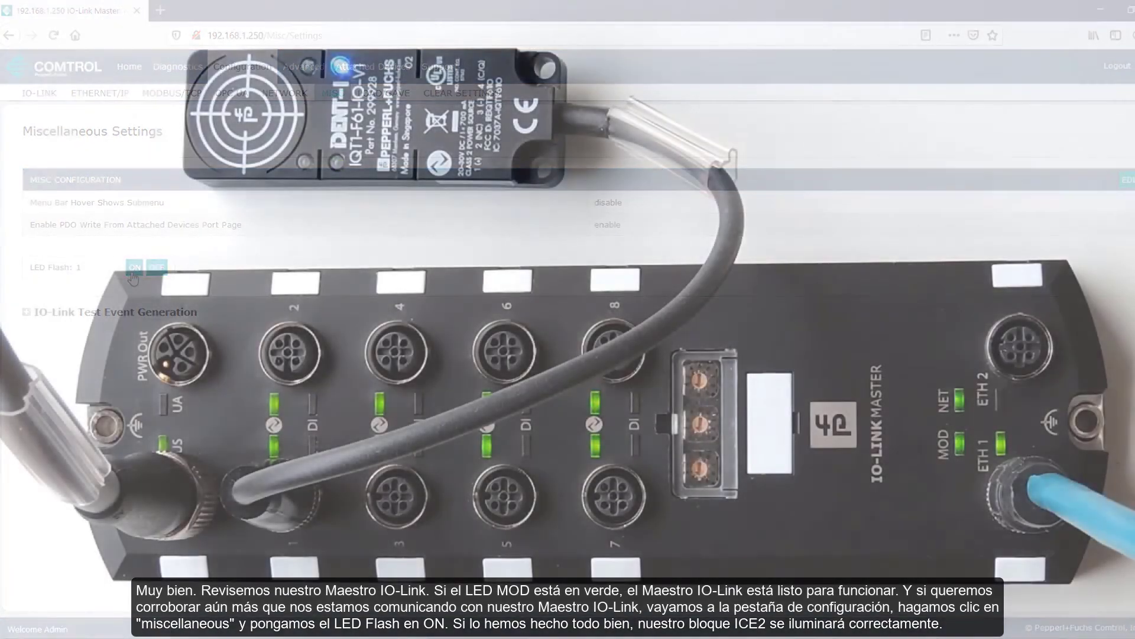